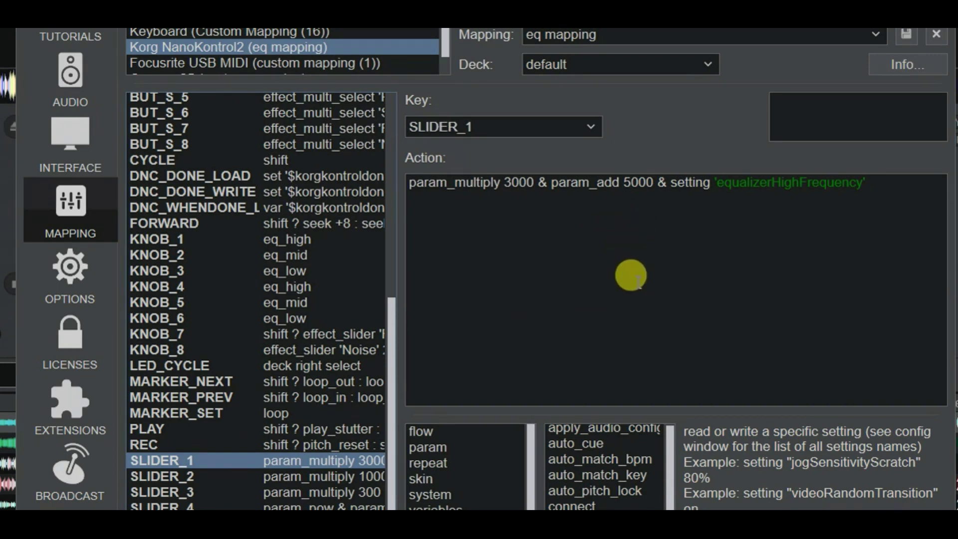
Step: Examine the SLIDER_1 action script, covering its param_multiply and param_add parts and the equalizerHighFrequency setting it controls
double_click(668, 183)
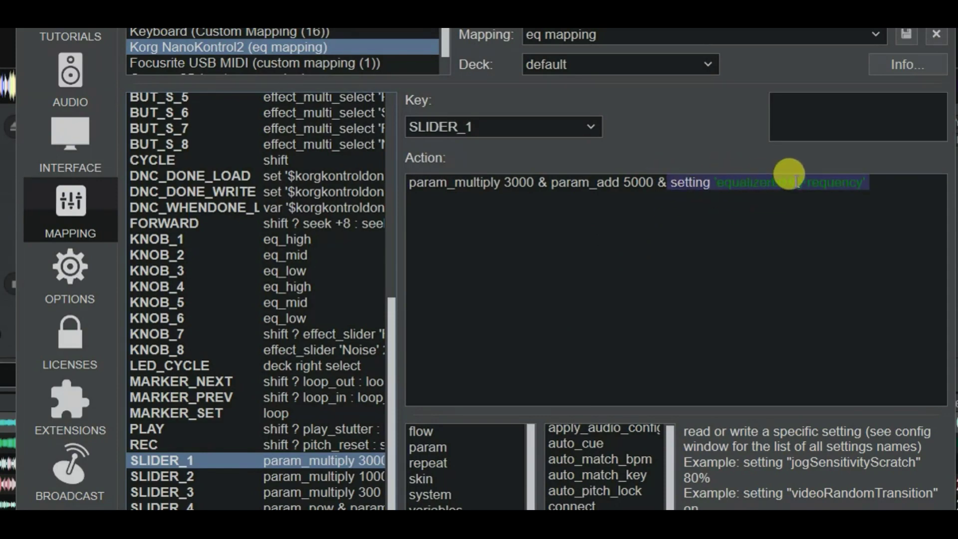
left_click(854, 180)
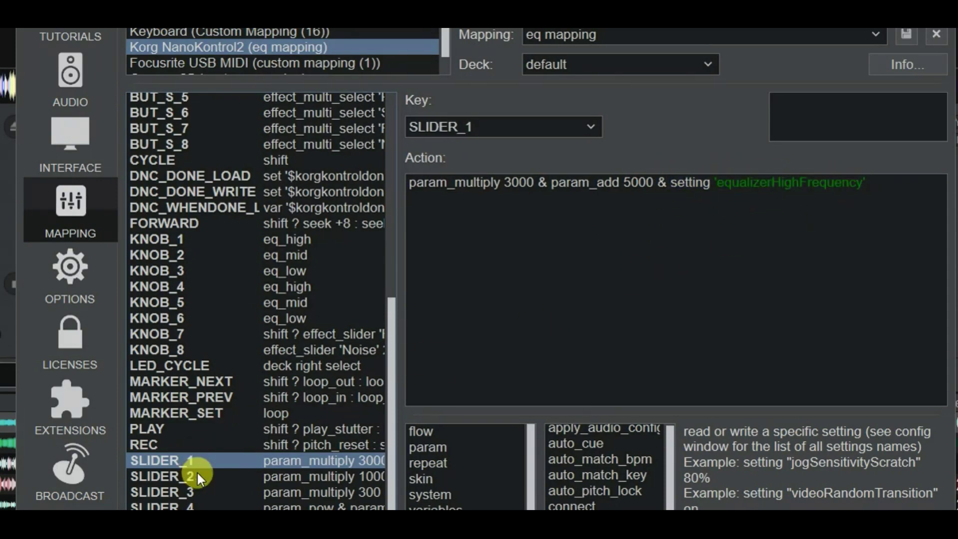
double_click(759, 182)
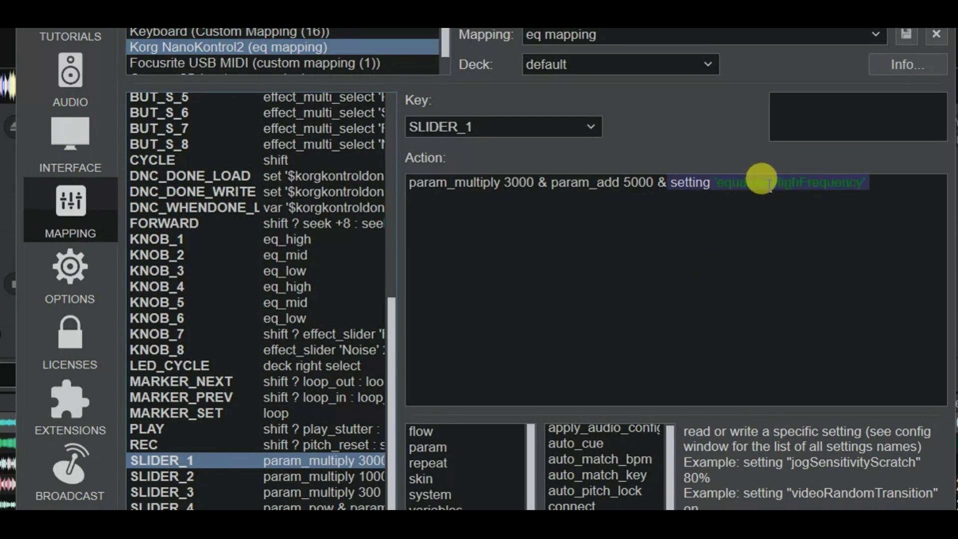
double_click(862, 180)
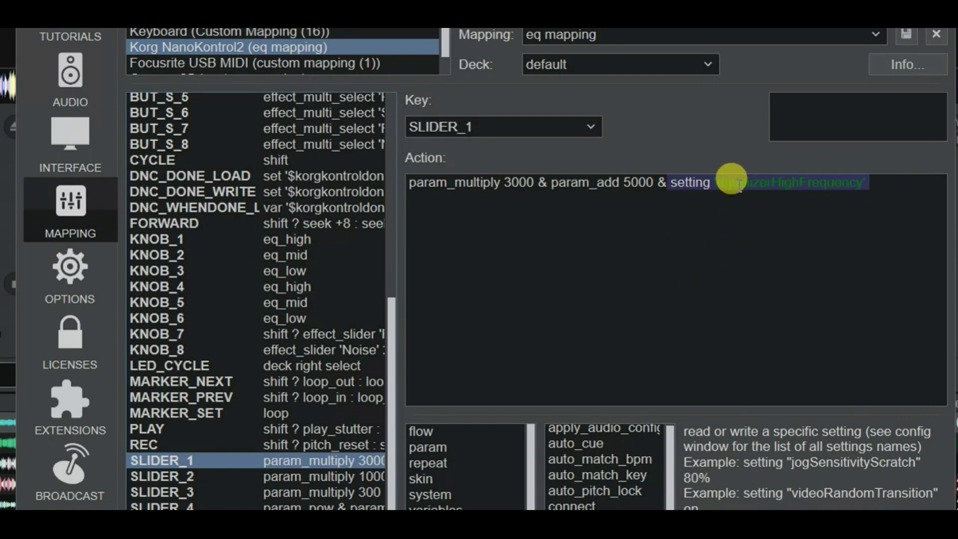
double_click(551, 182)
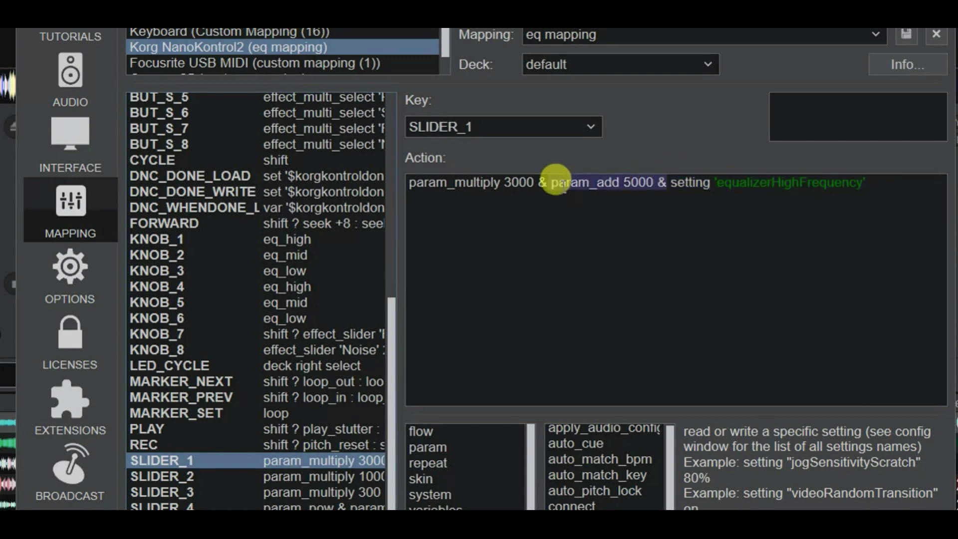
double_click(421, 181)
double_click(580, 182)
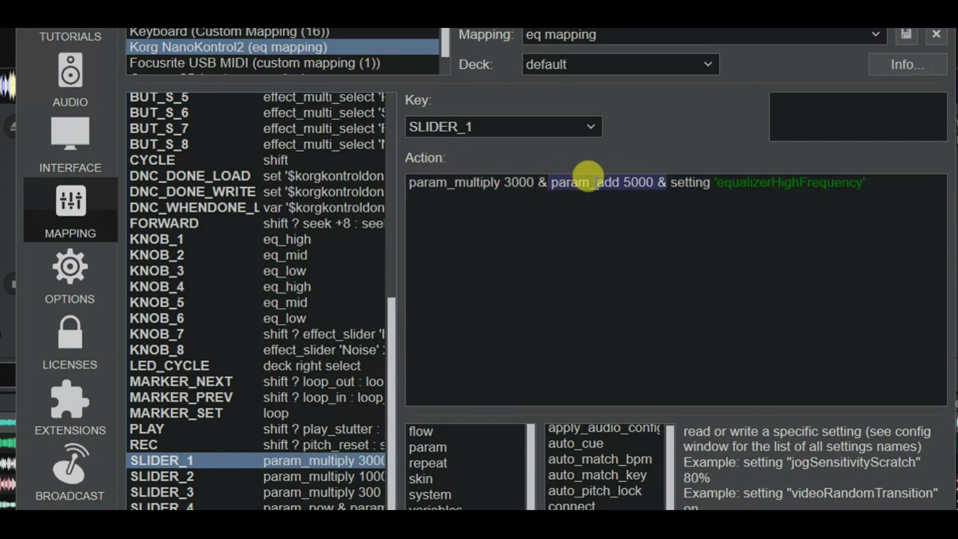
double_click(487, 183)
double_click(574, 183)
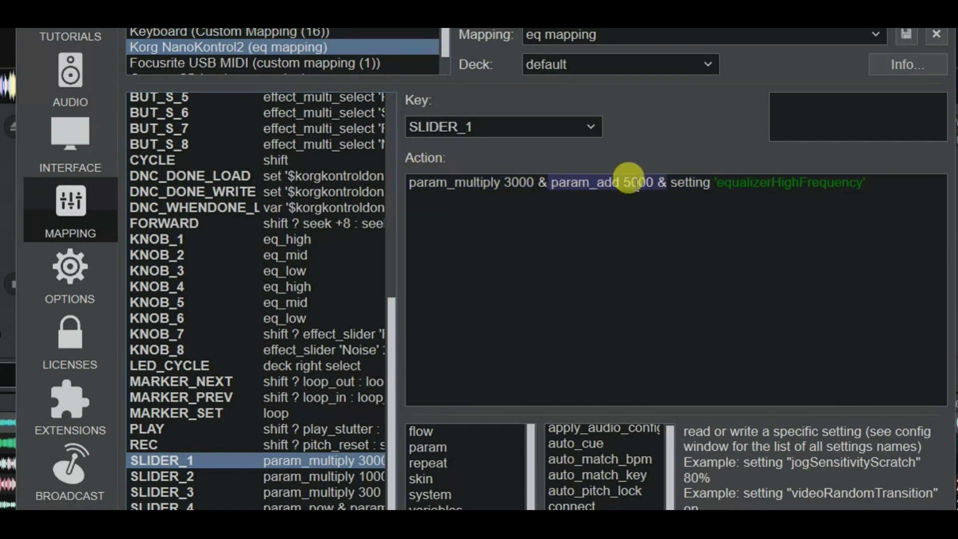
double_click(503, 183)
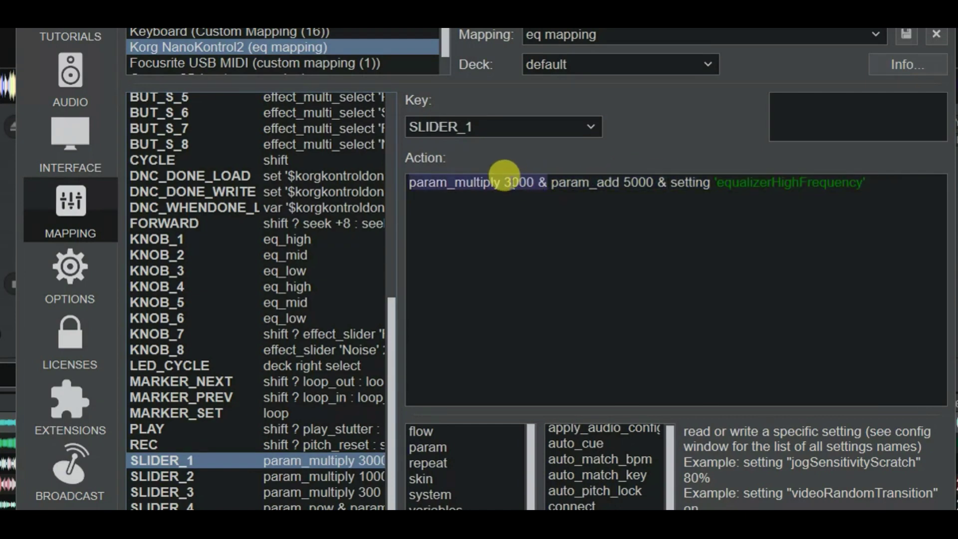
double_click(604, 183)
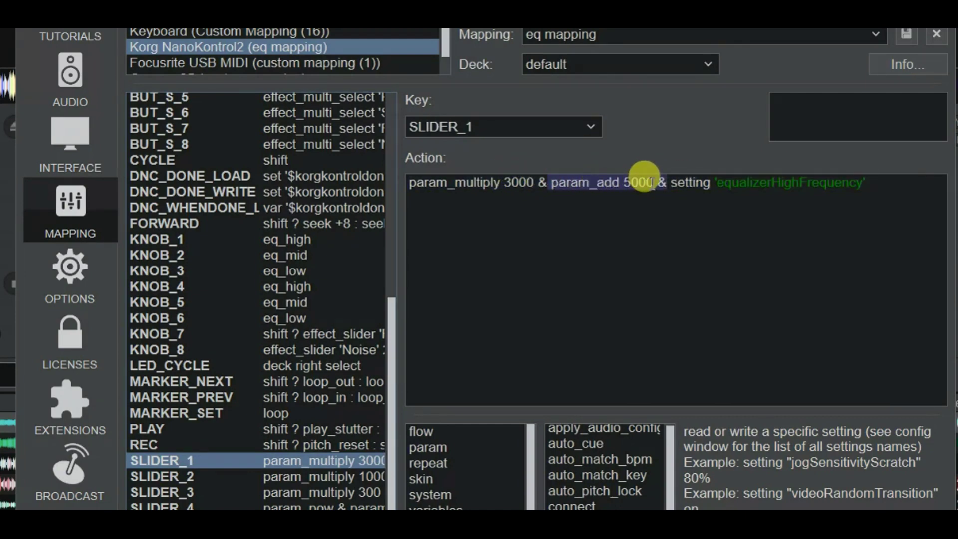
double_click(680, 182)
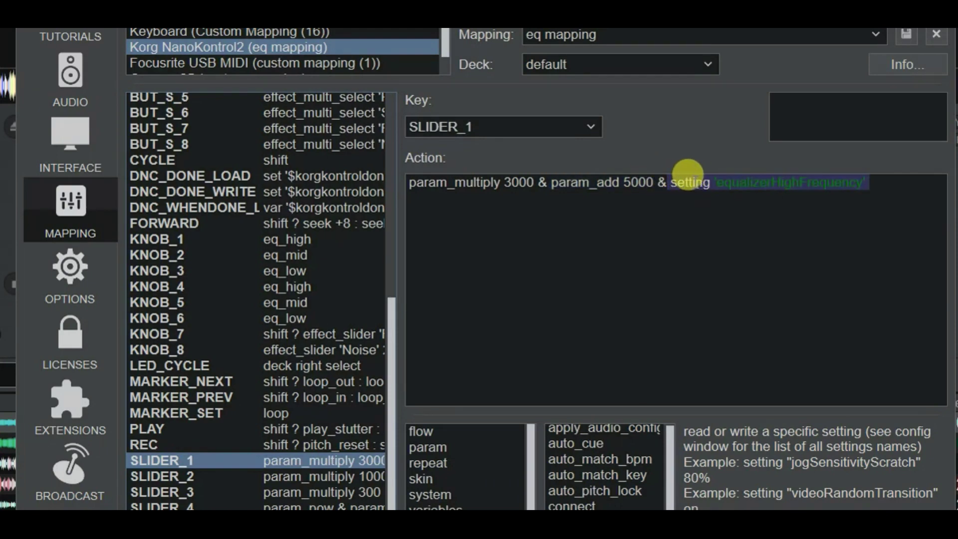
left_click(696, 183)
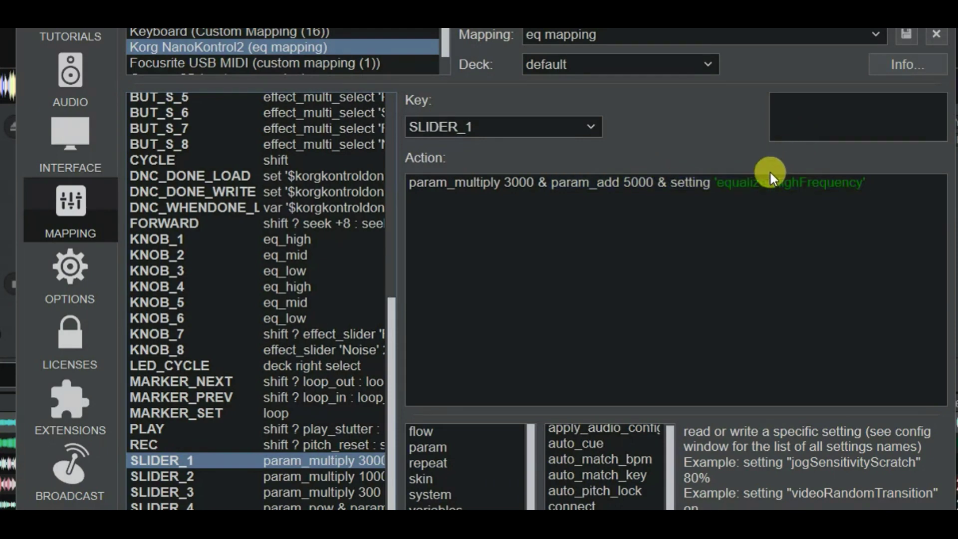
double_click(766, 178)
left_click(766, 174)
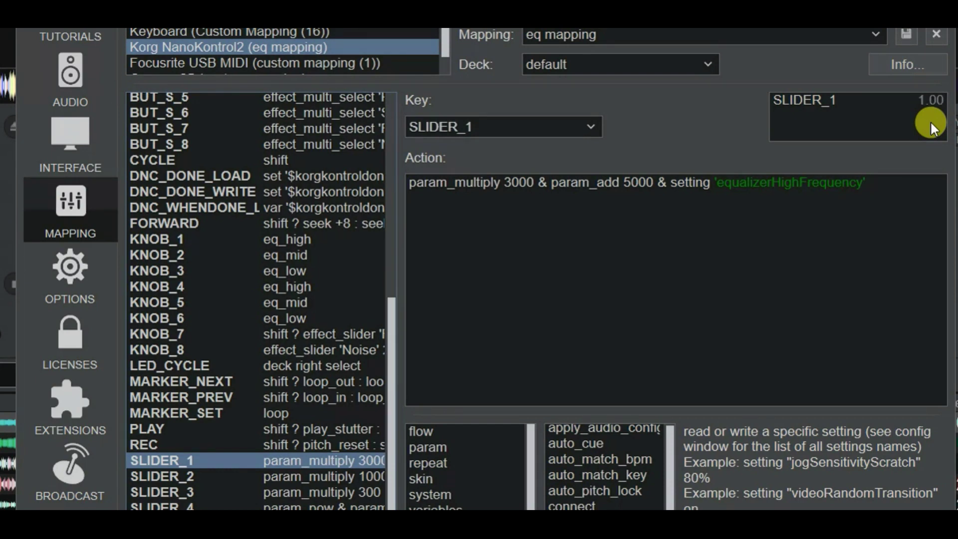
Step: Review how SLIDER_1's full slider value passes through param_multiply and param_add to the high equalizer frequency
double_click(728, 183)
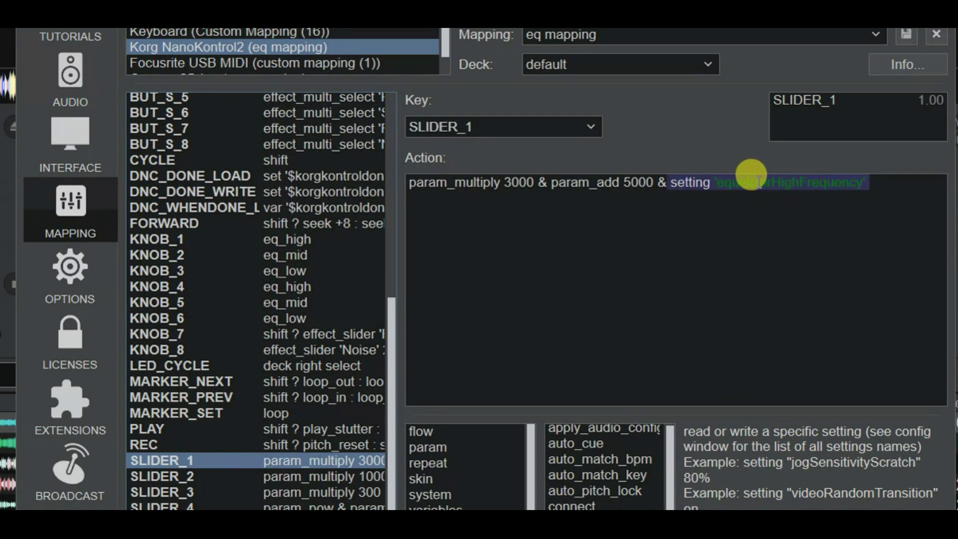
left_click(751, 174)
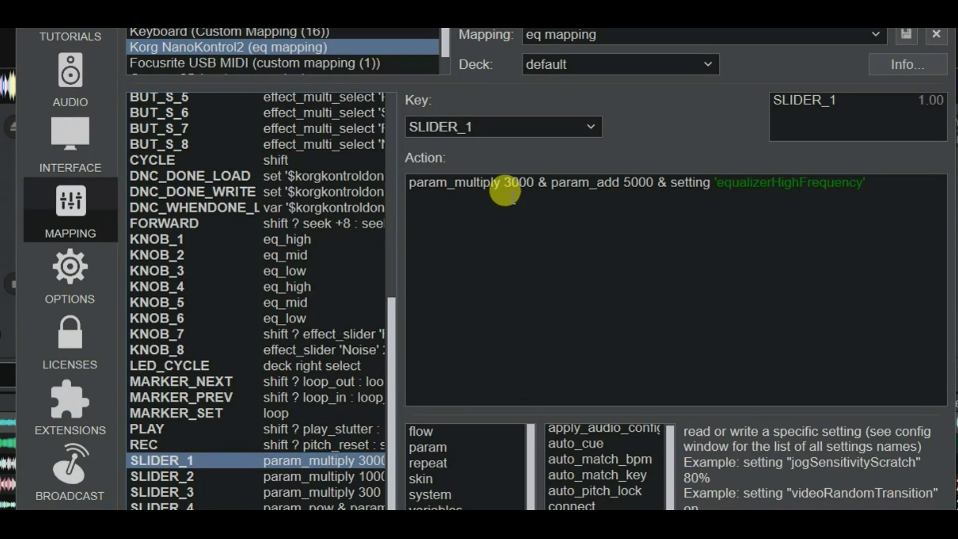
double_click(514, 181)
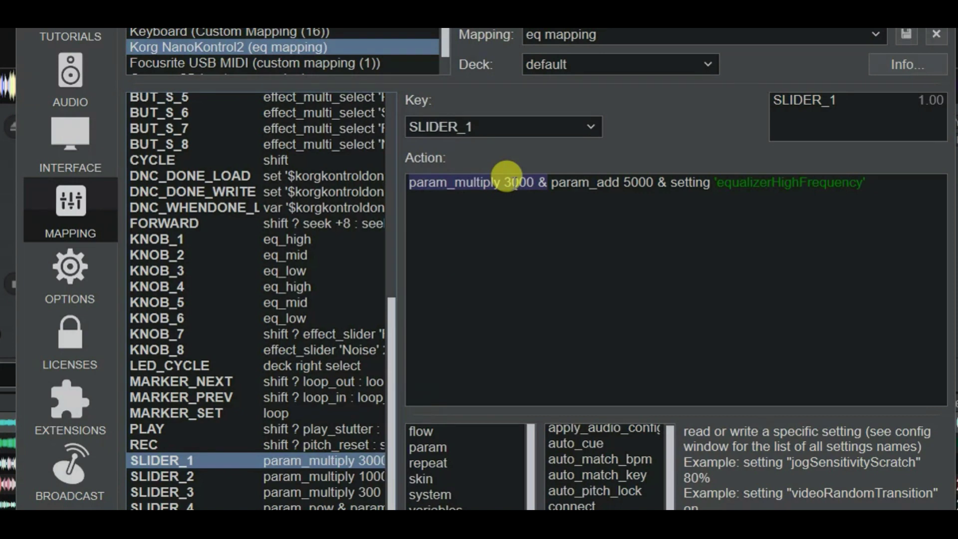
key("Right")
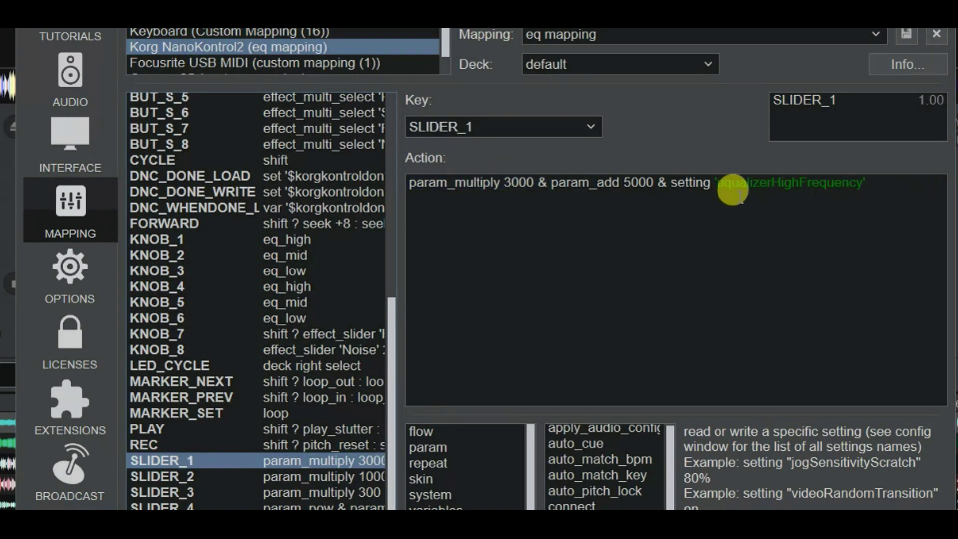
key("ctrl+shift+Right")
key("ctrl+shift+Right")
key("ctrl+shift+Right")
key("ctrl+shift+Right")
key("Right")
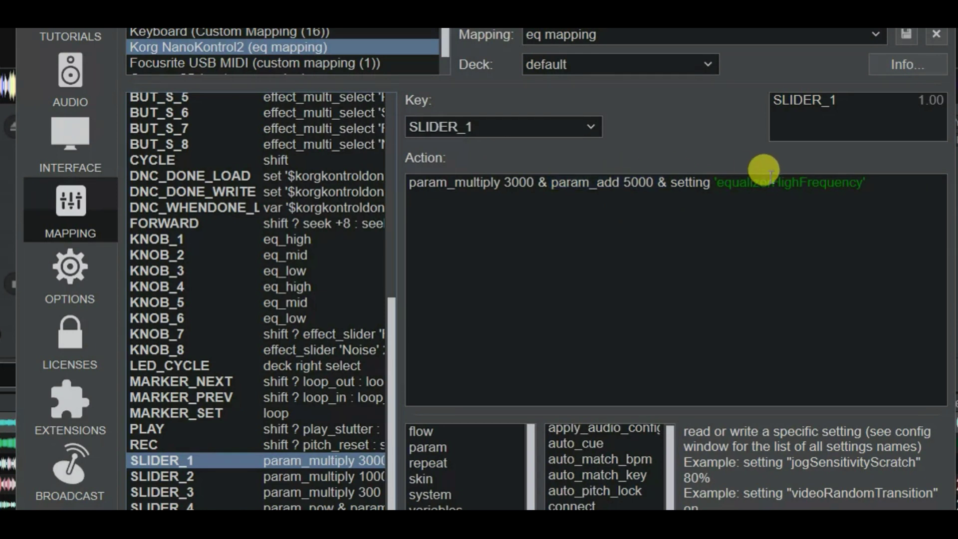
key("shift+End")
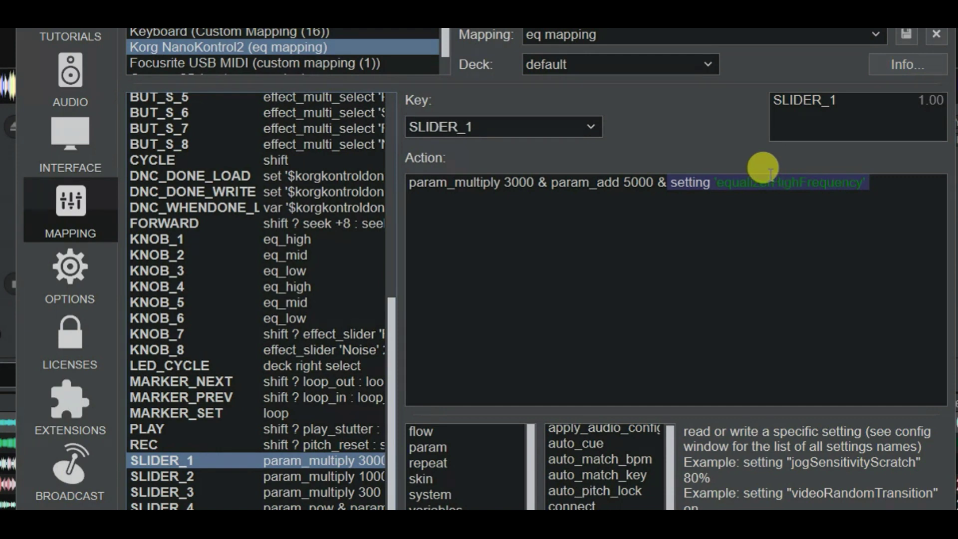
left_click(548, 182)
key("shift+Home")
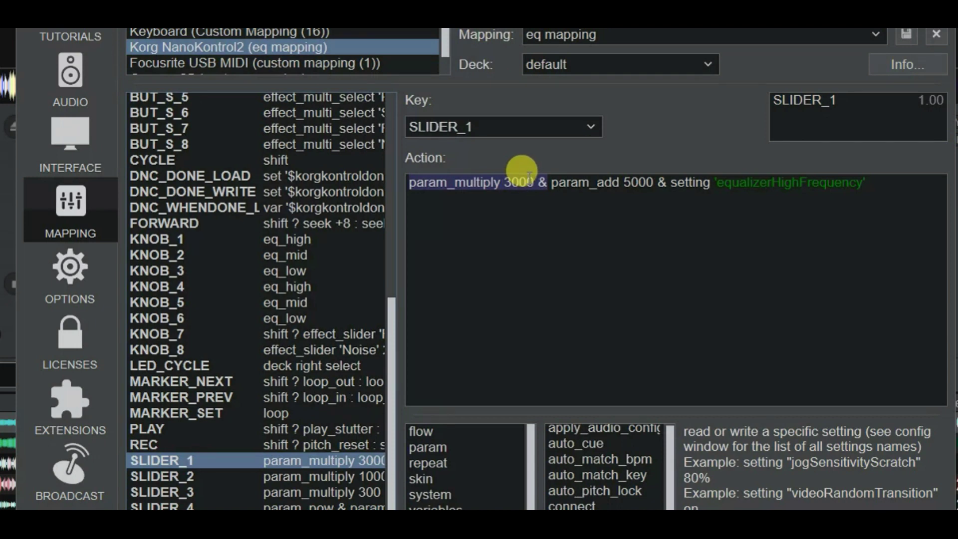
left_click(637, 180)
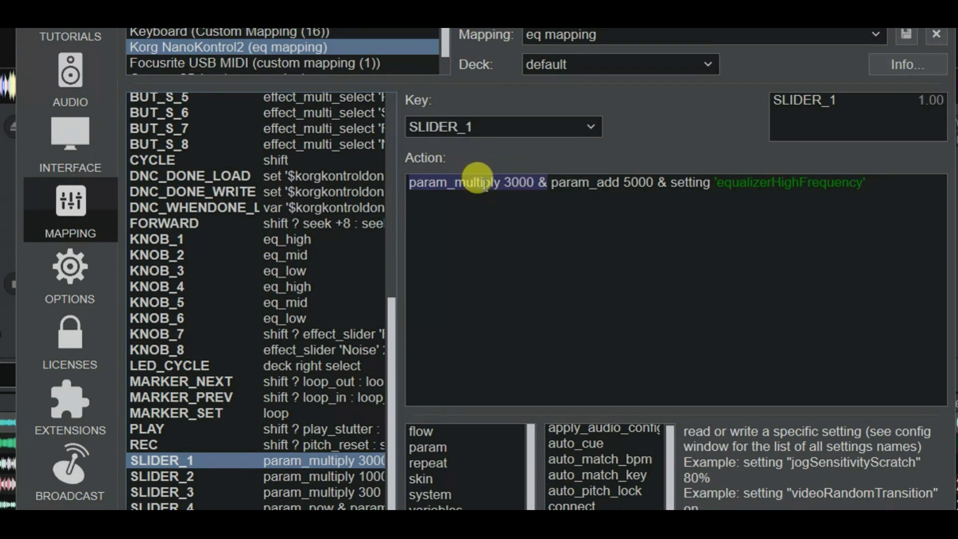
left_click(610, 185)
left_click(522, 182)
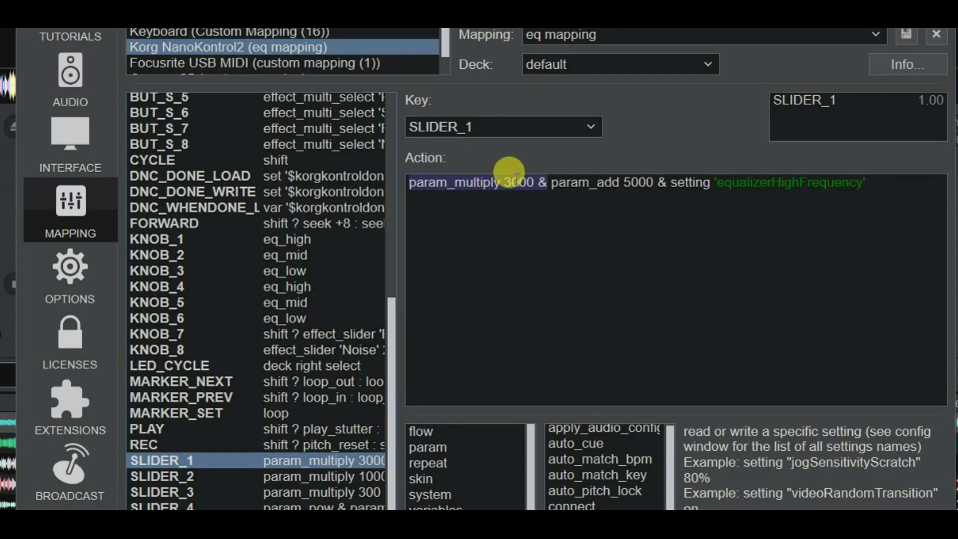
left_click(599, 180)
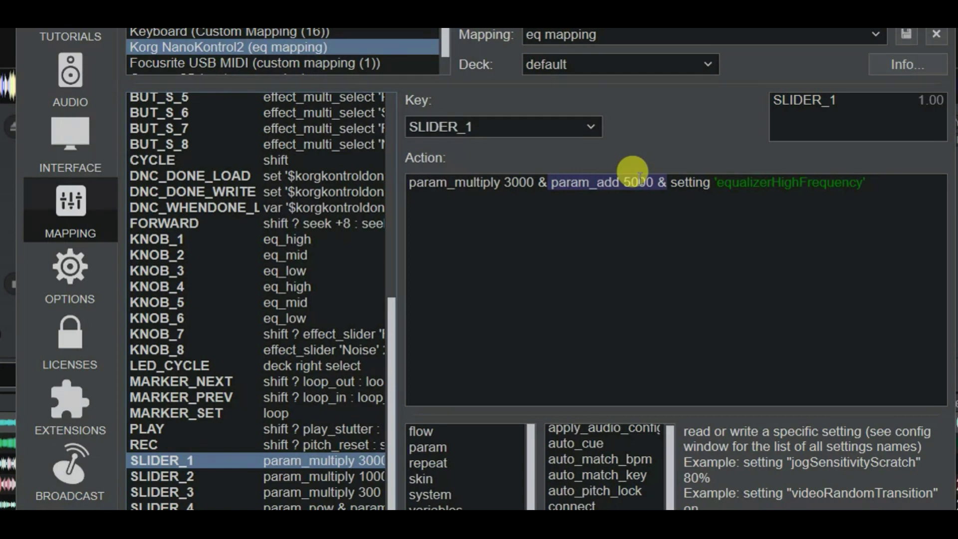
Step: Show the SLIDER_2 mapping and examine the multiply and add parameters of its equalizerMidFrequency action
left_click(364, 480)
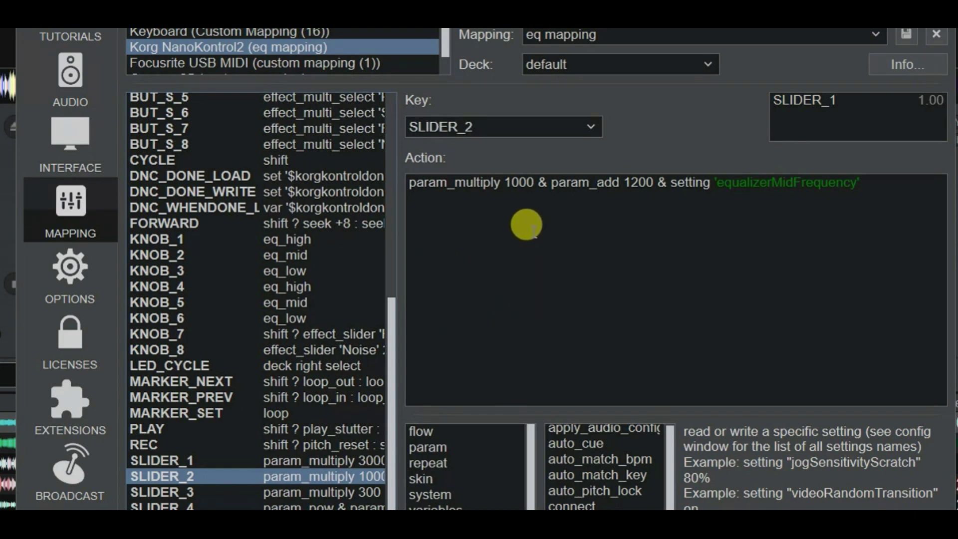
double_click(505, 182)
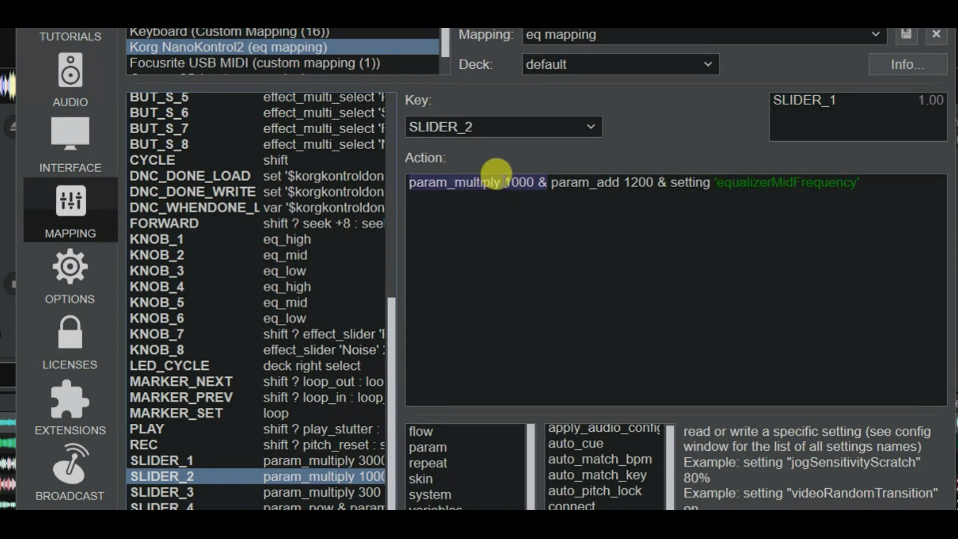
double_click(628, 182)
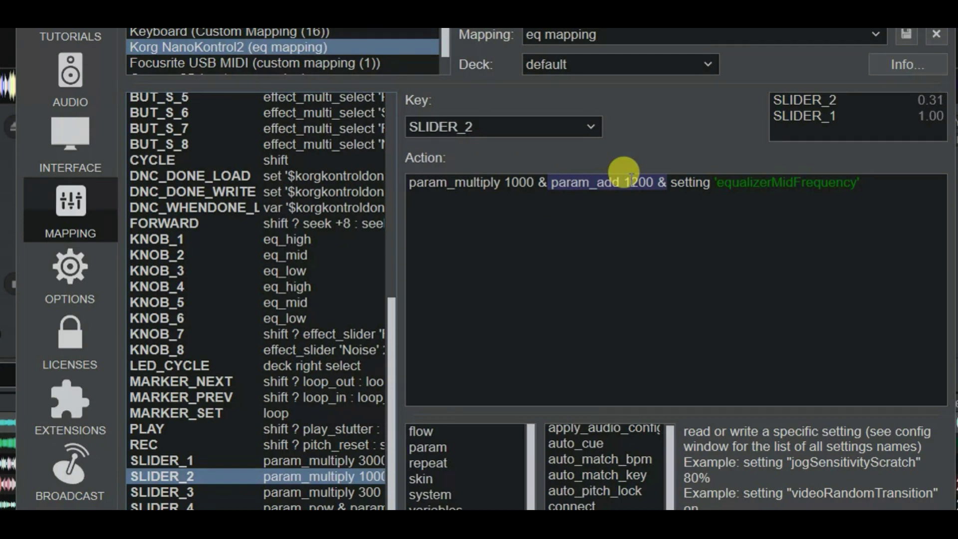
left_click(638, 197)
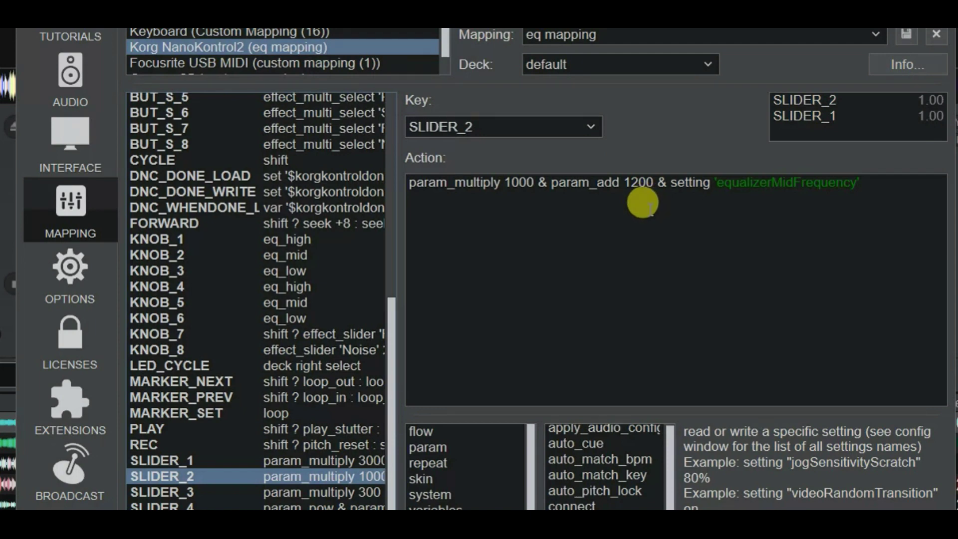
double_click(624, 189)
left_click(609, 189)
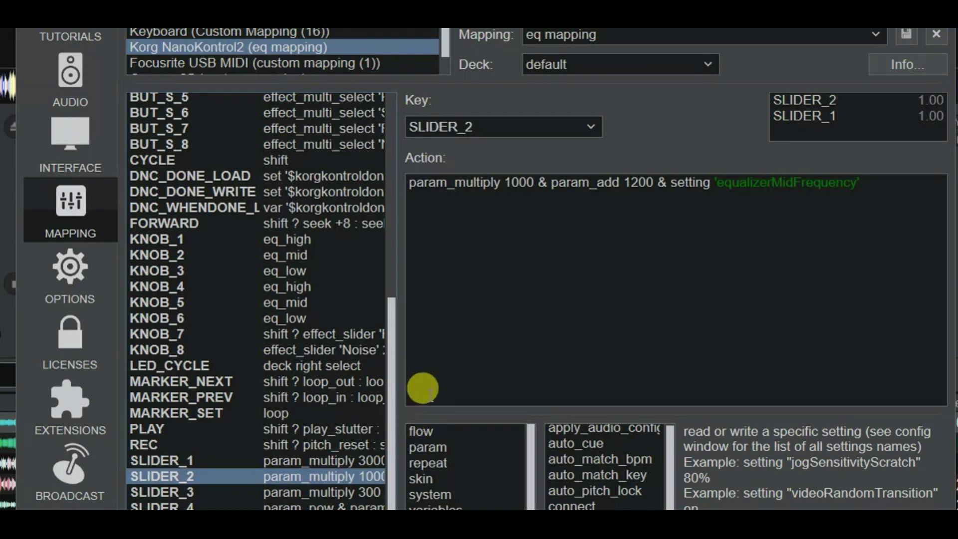
Step: Show the SLIDER_3 mapping and examine the multiply and add parameters of its equalizerLowFrequency action
left_click(360, 489)
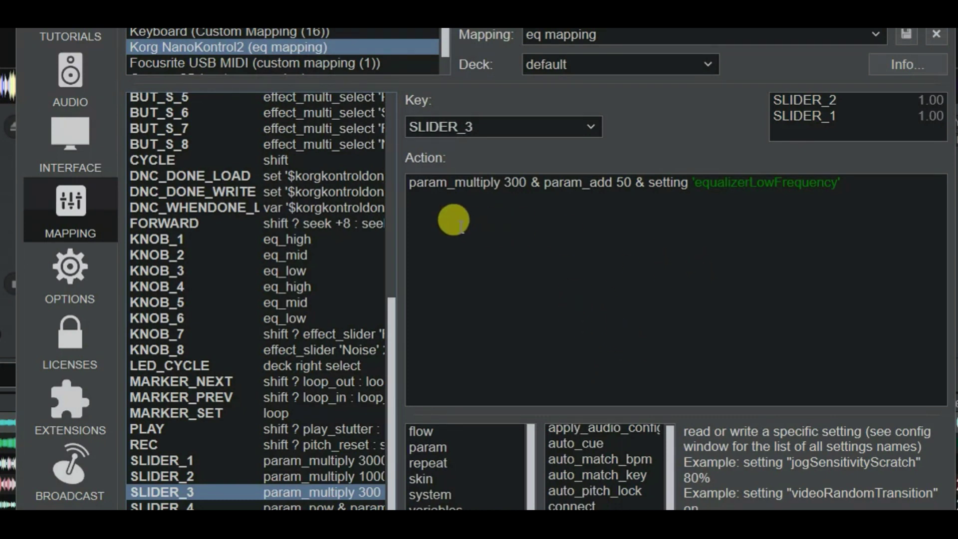
left_click_drag(544, 183, 640, 181)
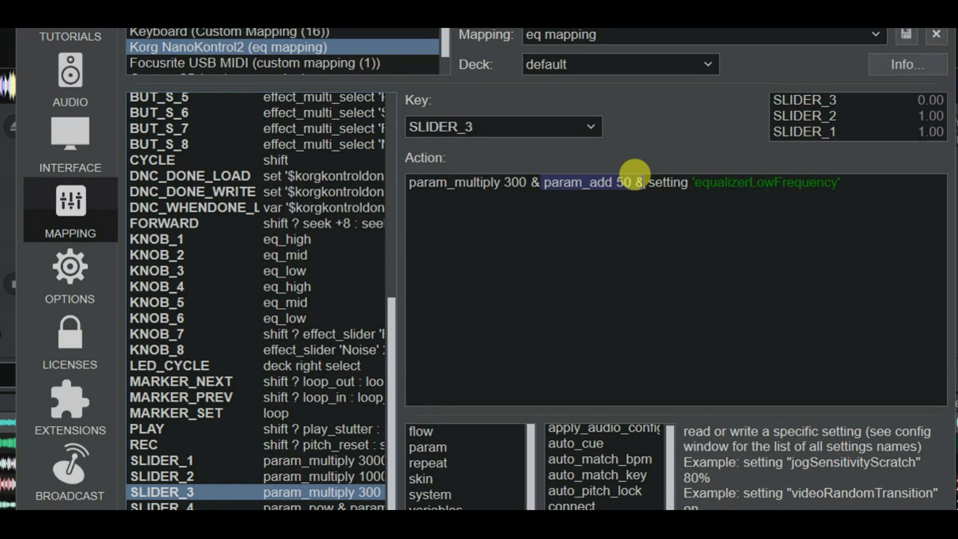
left_click(677, 302)
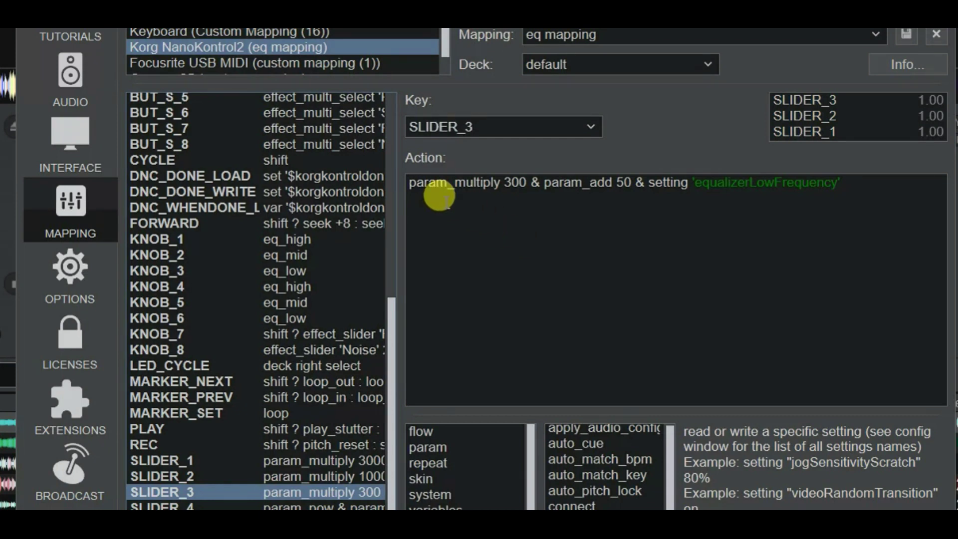
left_click_drag(541, 182, 428, 181)
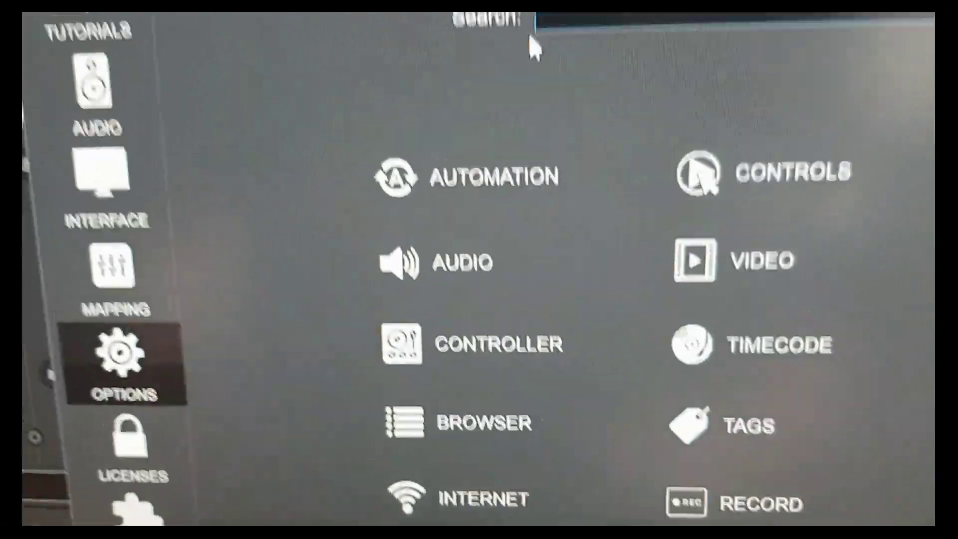
Step: Search the options for "equa", then reopen the options and repeat the search to review the equalizer frequency settings
type("equa")
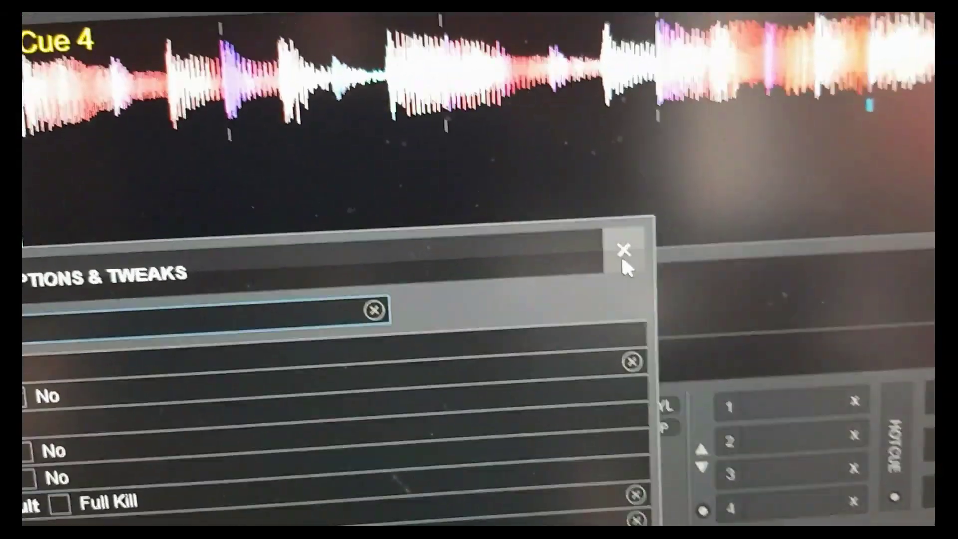
left_click(624, 251)
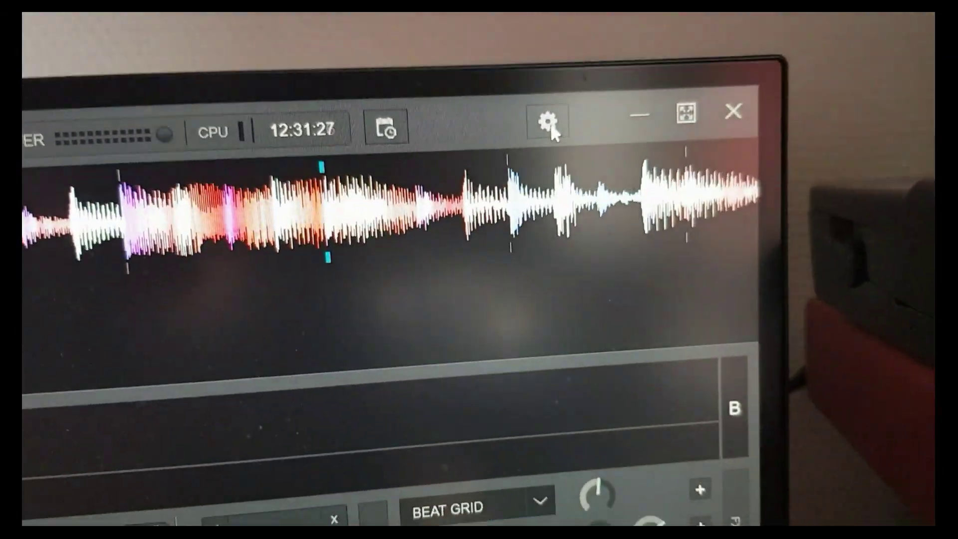
left_click(549, 125)
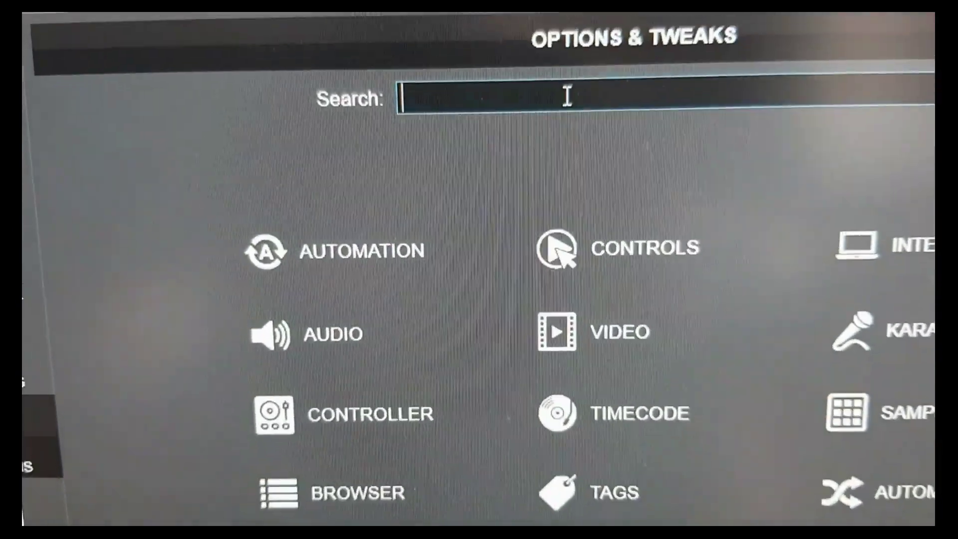
type("equ")
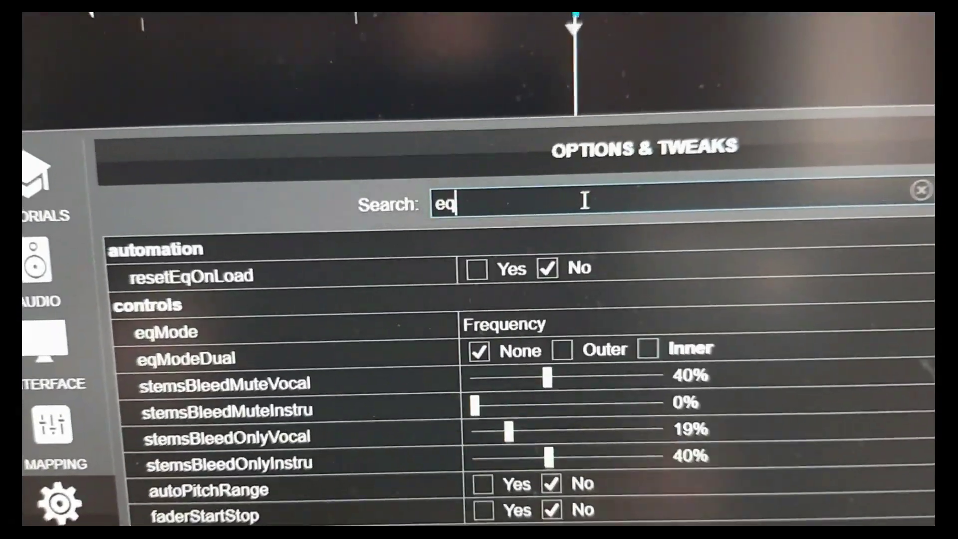
type("a")
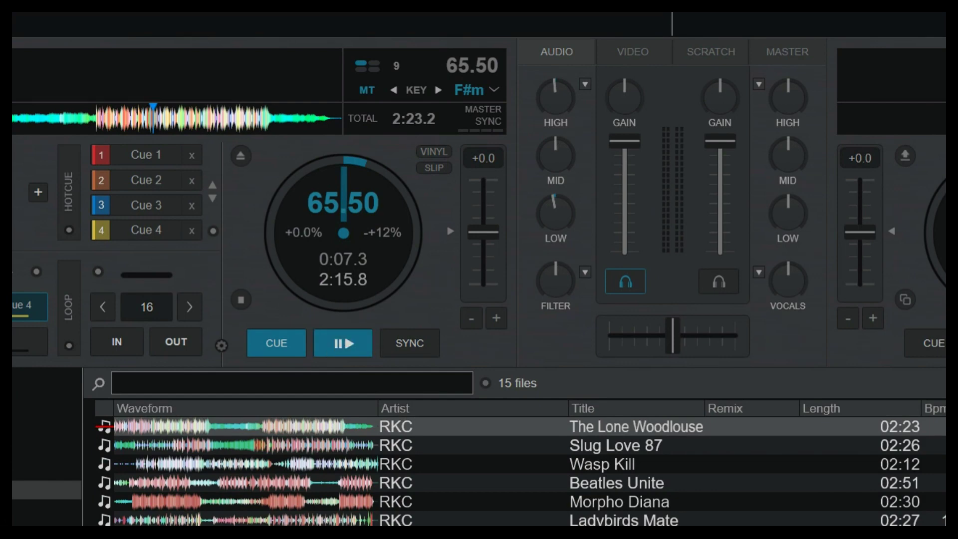
Step: Replace the deck's hotcue pads with the custom user buttons, open the Low button's editor and widen the editor window
left_click(69, 194)
left_click(69, 195)
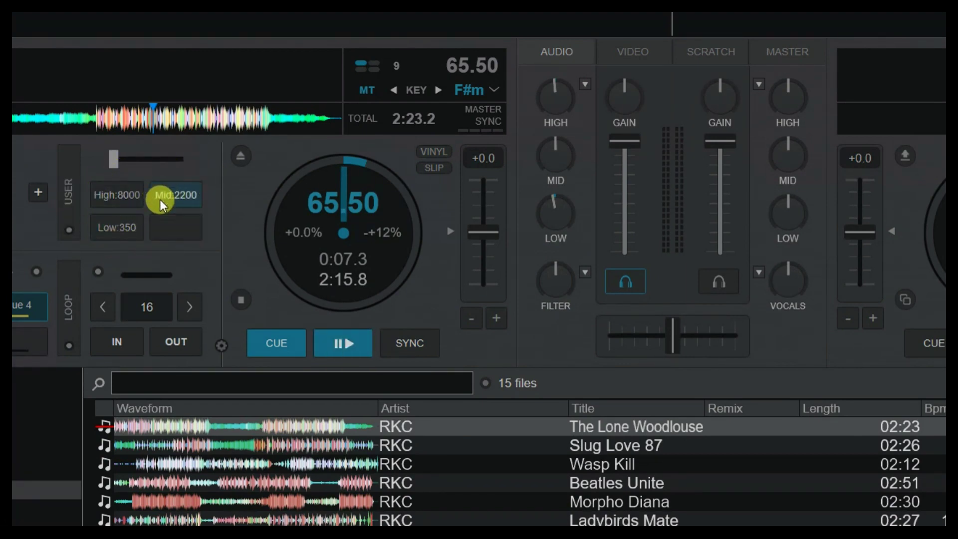
right_click(120, 234)
left_click_drag(524, 216, 331, 132)
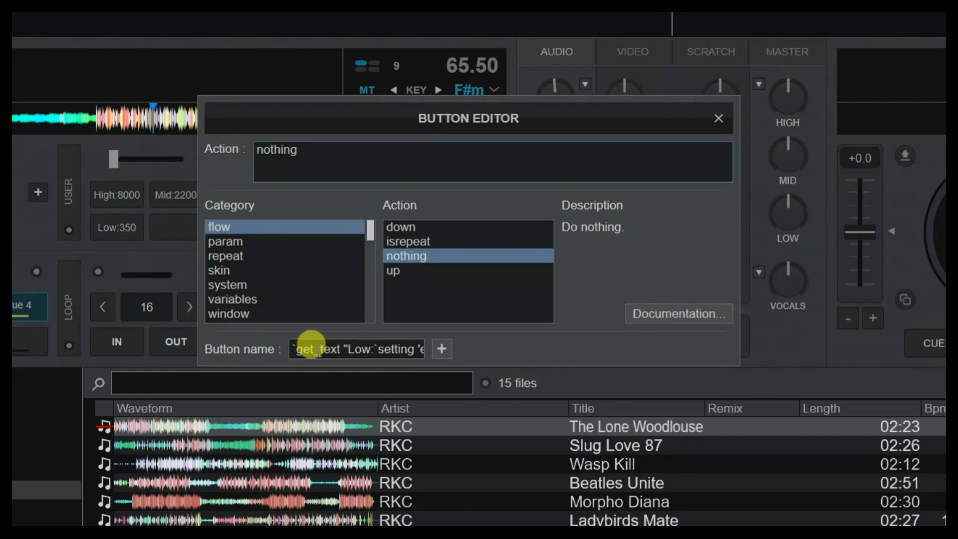
left_click_drag(739, 223, 944, 216)
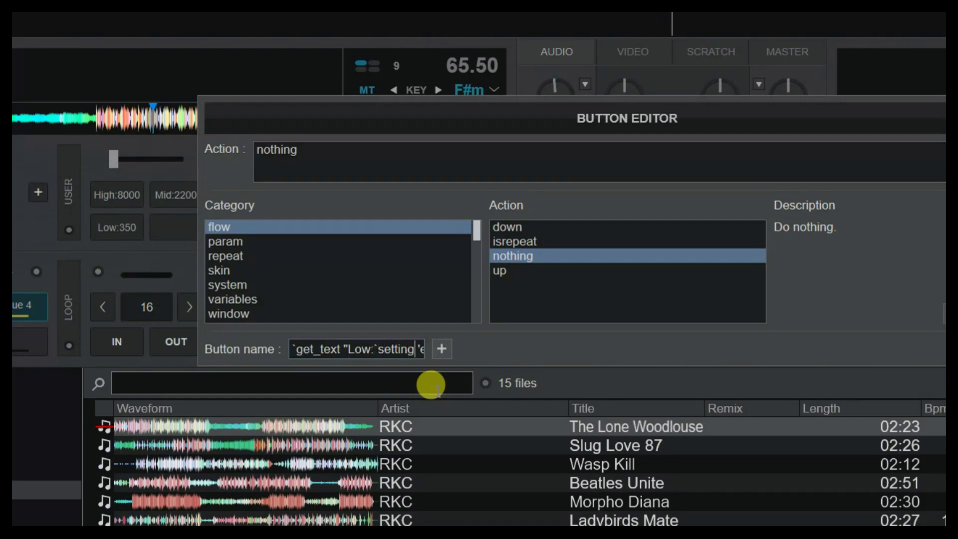
Step: Examine the Low button's name script, covering get_text, the "Low:" label and the embedded equalizerLowFrequency setting, and close the editor
key("Right")
key("Right")
key("Right")
key("Right")
key("Right")
key("Right")
key("Right")
key("Right")
key("Right")
key("Right")
key("Right")
key("Right")
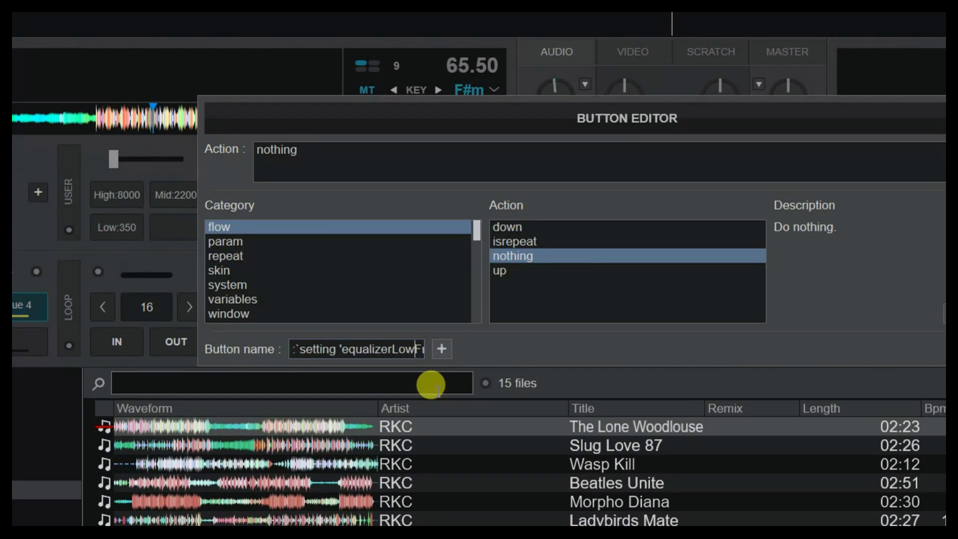
key("Right")
key("Right")
key("Right")
key("Right")
key("Right")
key("Right")
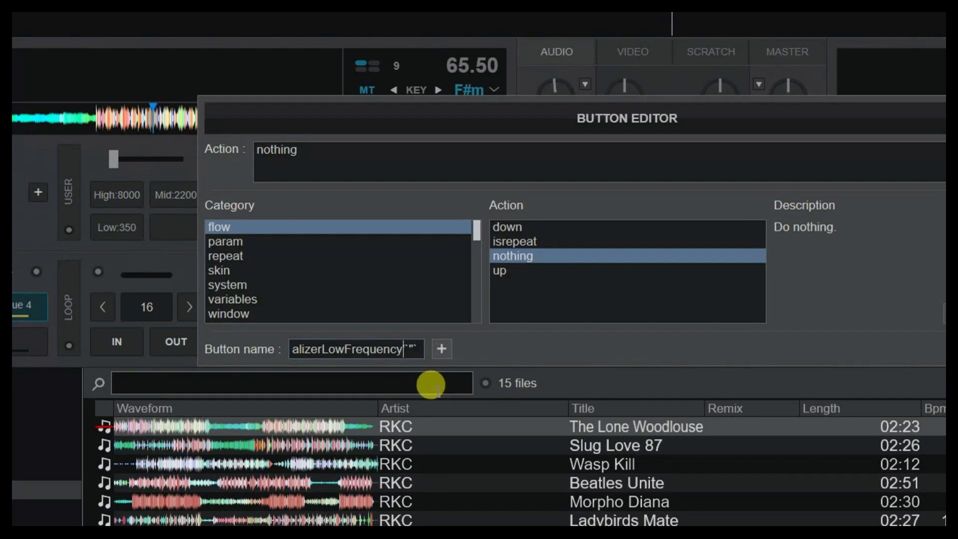
type("`get_text \"Low:`setting 'e")
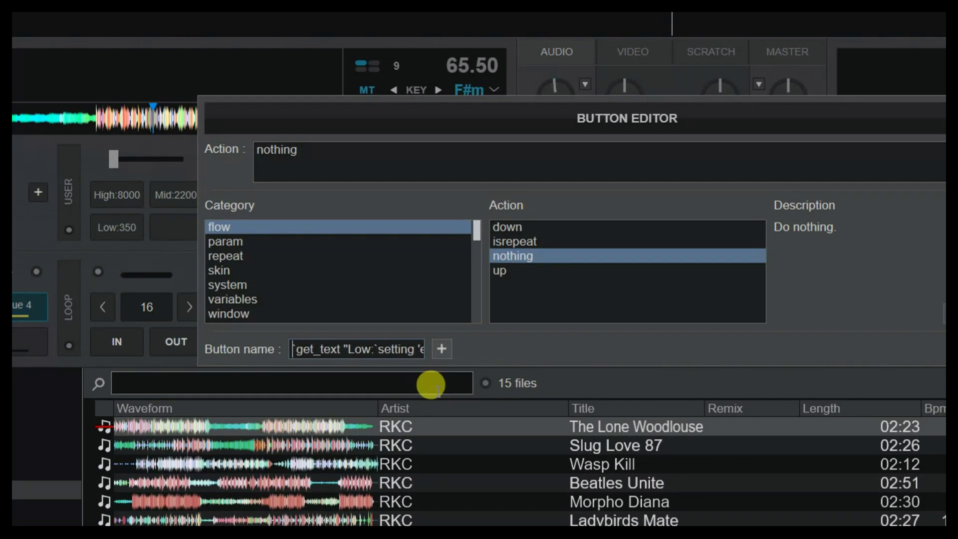
key("Right")
key("Right")
key("Right")
key("Right")
key("Right")
key("Right")
key("Right")
key("Right")
key("Right")
key("Right")
key("Right")
key("Right")
key("Right")
key("Right")
key("Right")
key("Right")
key("Right")
key("Right")
key("Right")
key("Right")
key("Right")
key("Right")
key("Right")
key("Right")
key("Right")
key("Right")
key("Right")
key("Right")
key("Right")
key("Right")
key("Right")
key("Right")
key("Right")
key("Right")
key("Right")
key("Right")
key("Right")
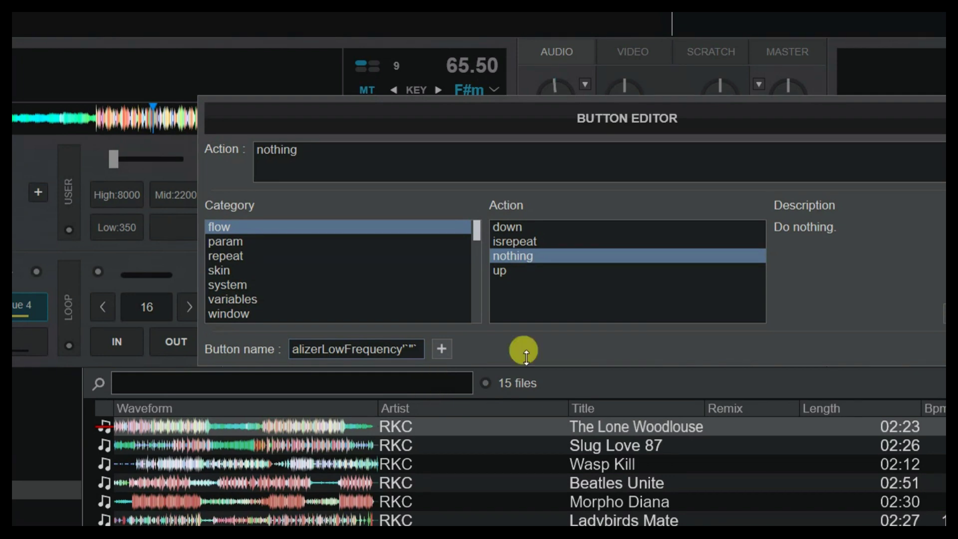
key("Return")
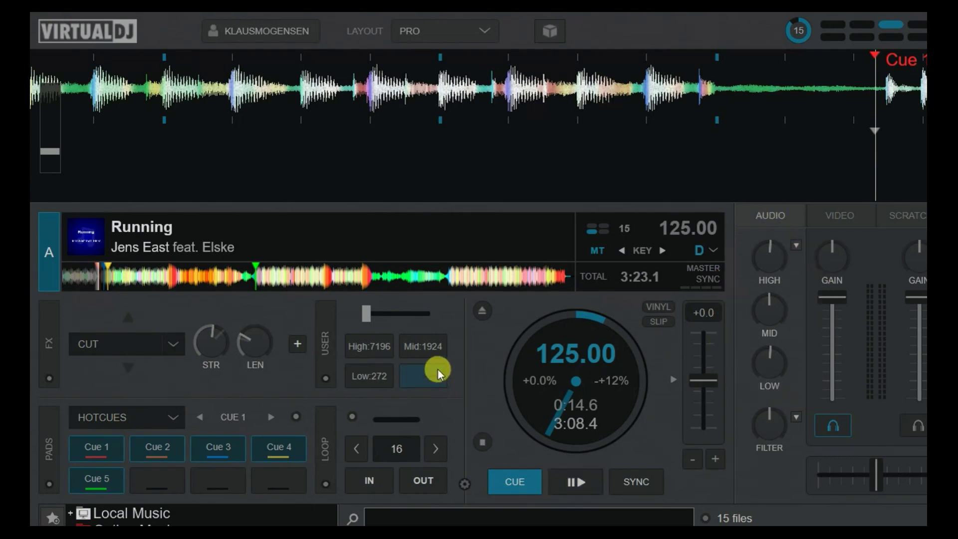
Step: Play Running on deck A with the high EQ fully cut, set the high frequency to 6488, and return to the cue point
left_click(427, 324)
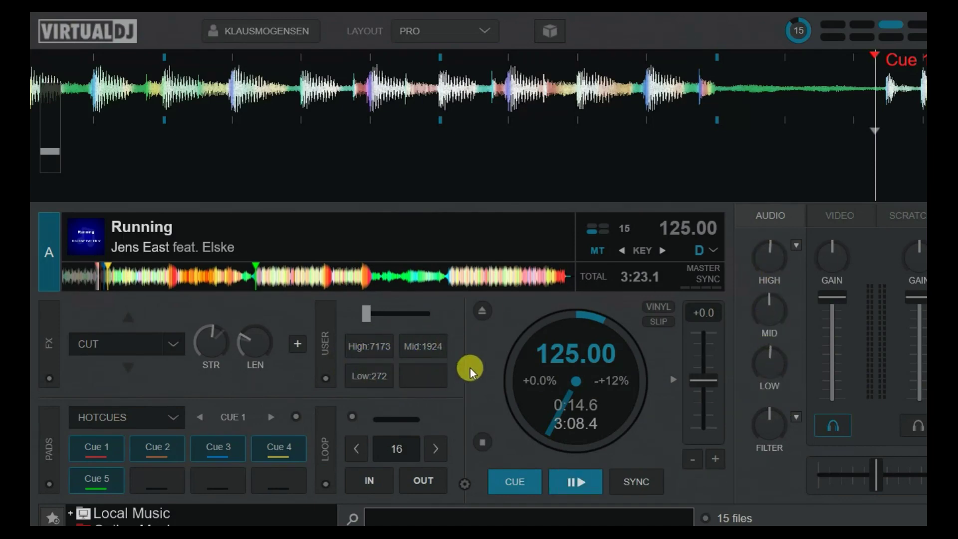
mouse_move(583, 417)
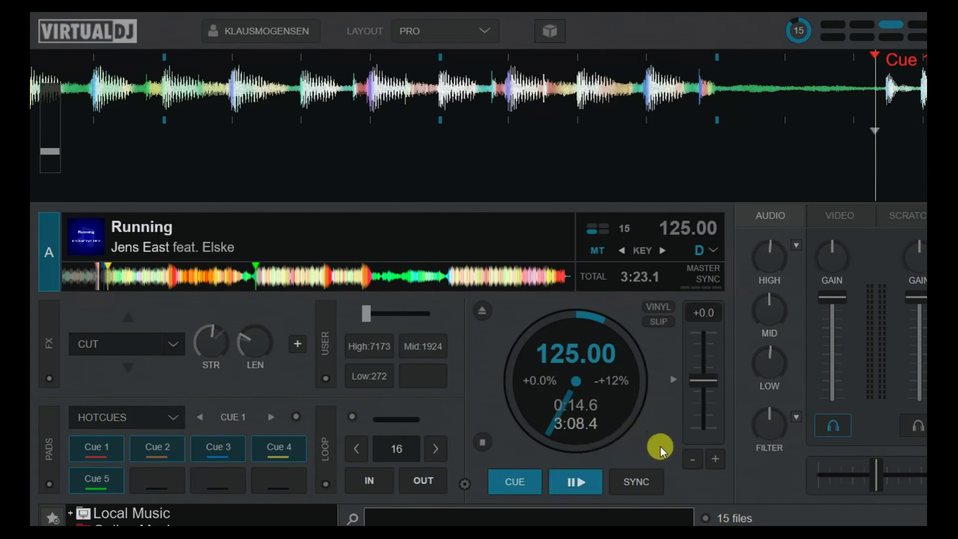
mouse_move(687, 436)
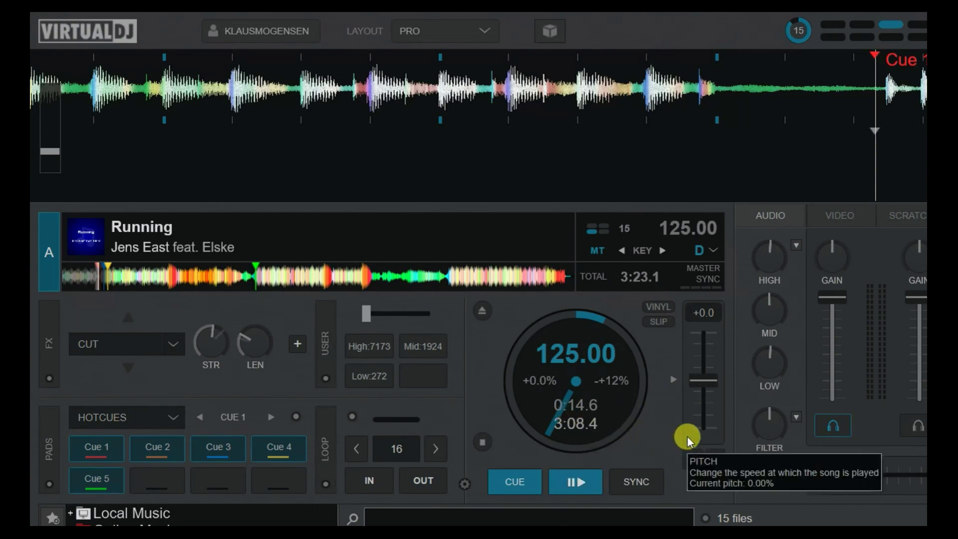
key("space")
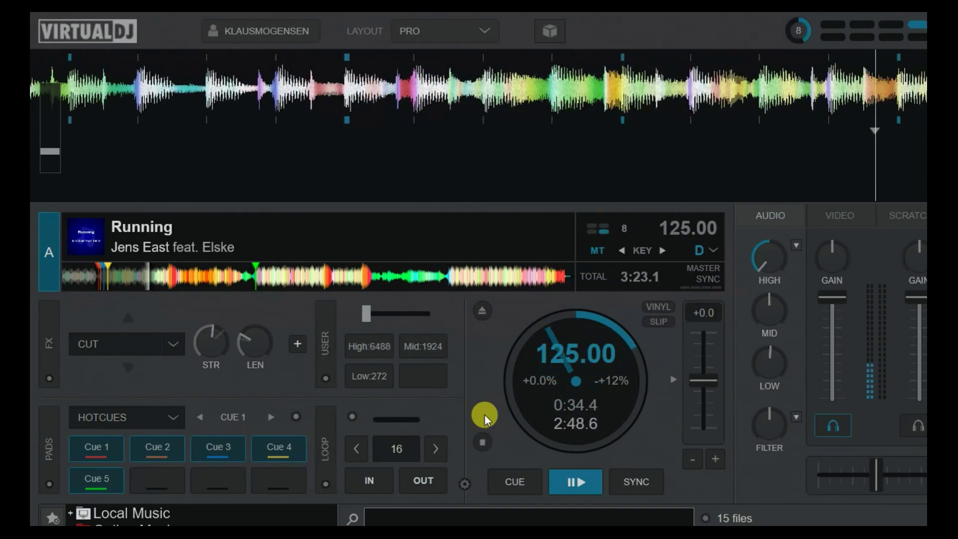
key("space")
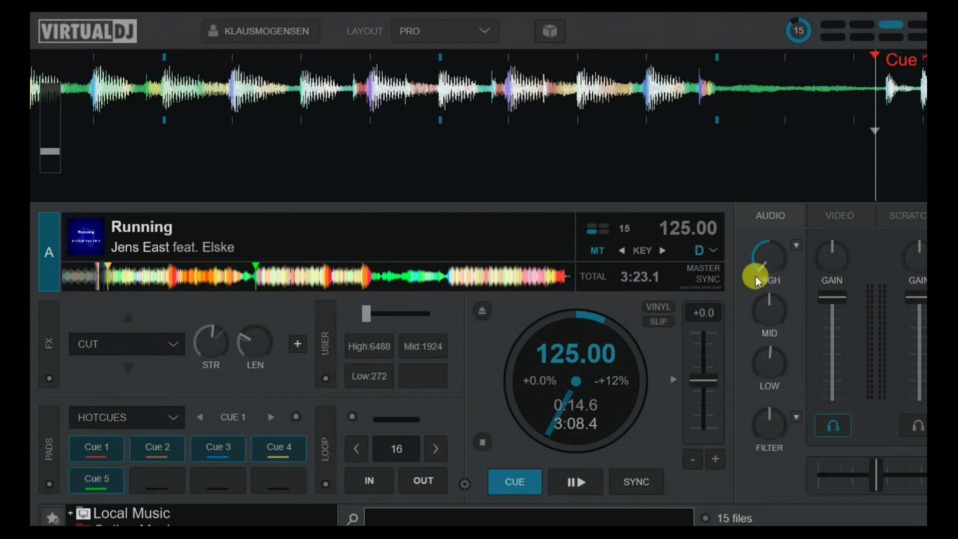
Step: Reset the high EQ, play Running with the mid EQ fully cut, set the mid frequency to 2200, and return to cue
mouse_move(774, 253)
left_mouse_down()
mouse_move(775, 267)
mouse_move(774, 253)
left_mouse_up()
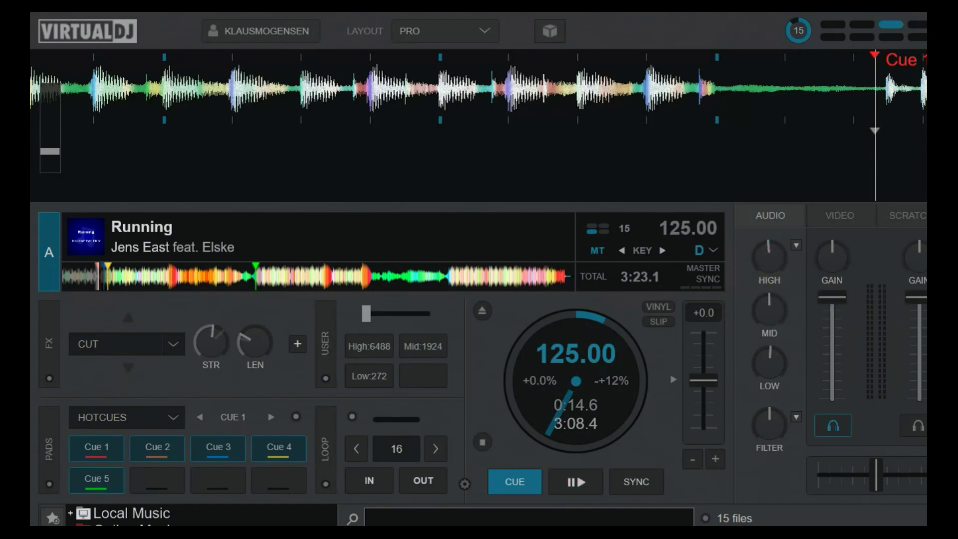
left_click_drag(769, 302, 769, 320)
key("space")
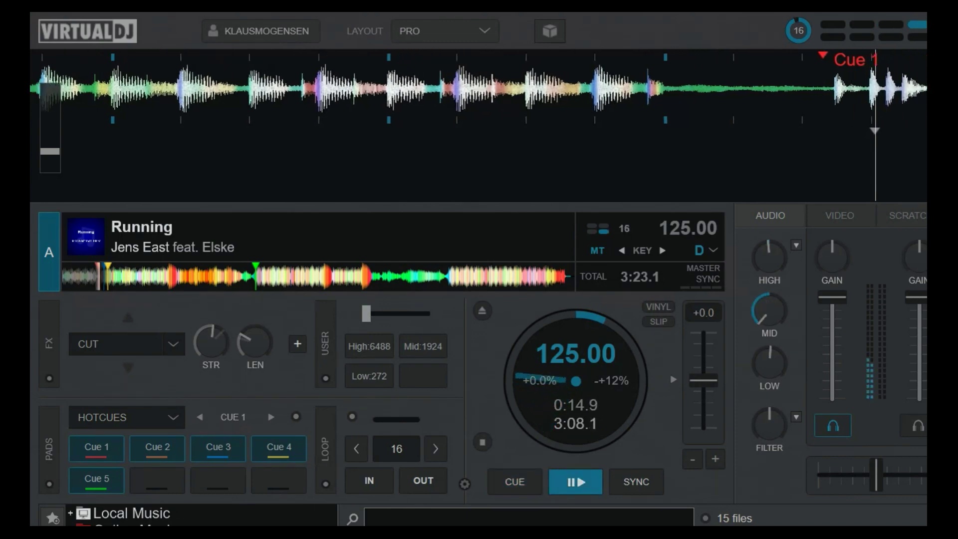
left_click(511, 341)
left_click(433, 350)
left_click(494, 423)
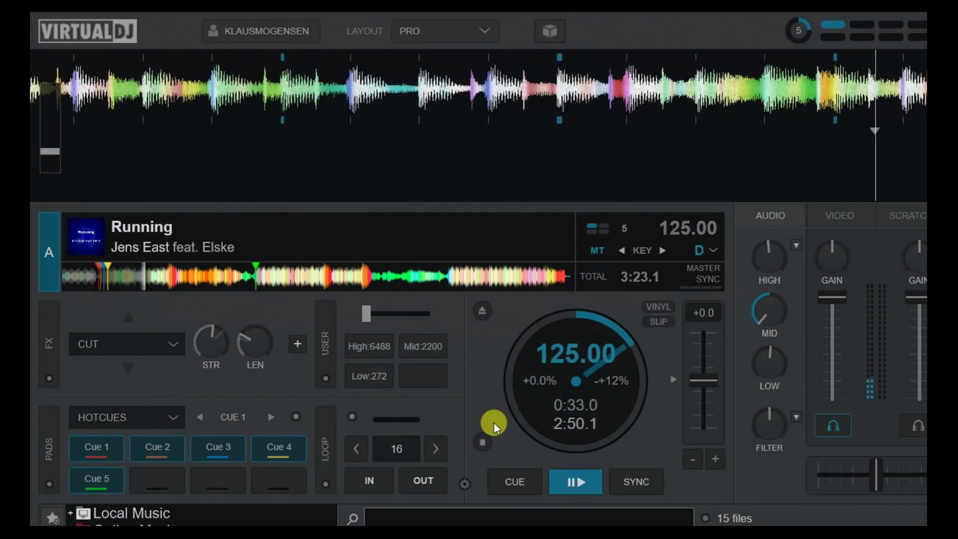
key("c")
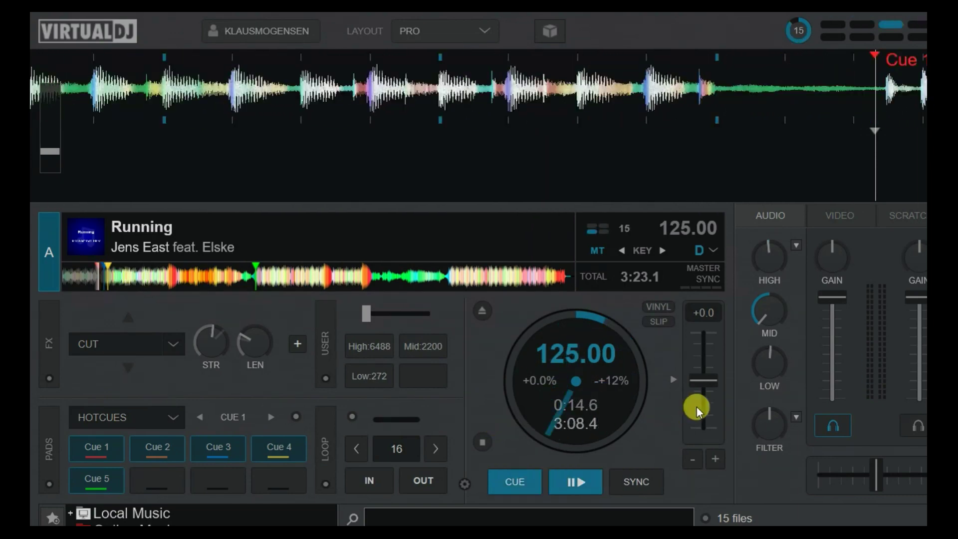
Step: Reset the mid EQ, play Running with the low EQ fully cut and the low frequency at 149, and return to cue
double_click(775, 313)
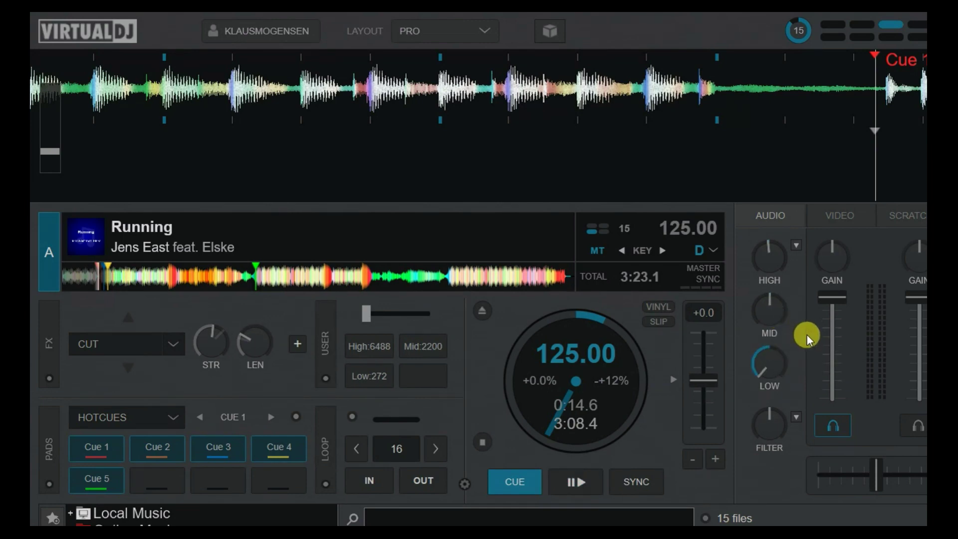
left_click(378, 376)
key("space")
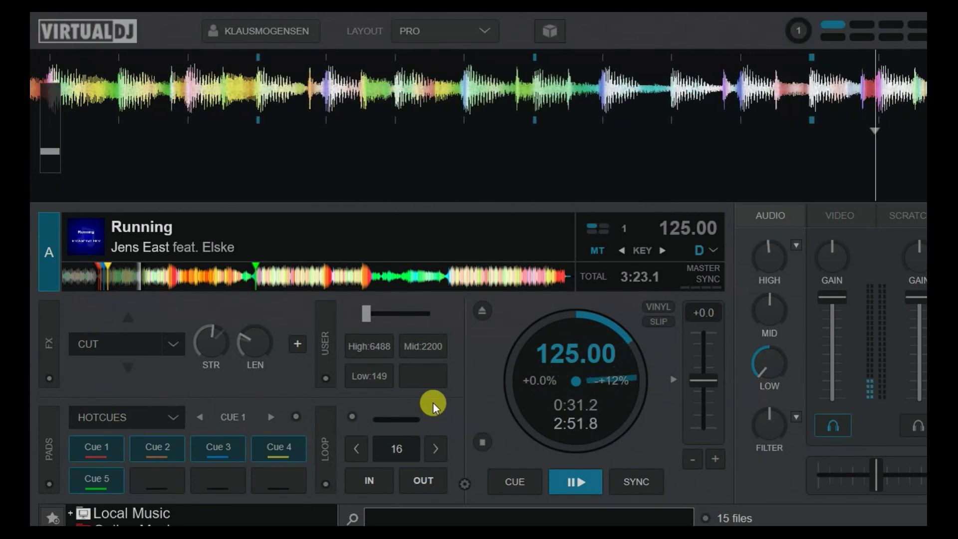
key("c")
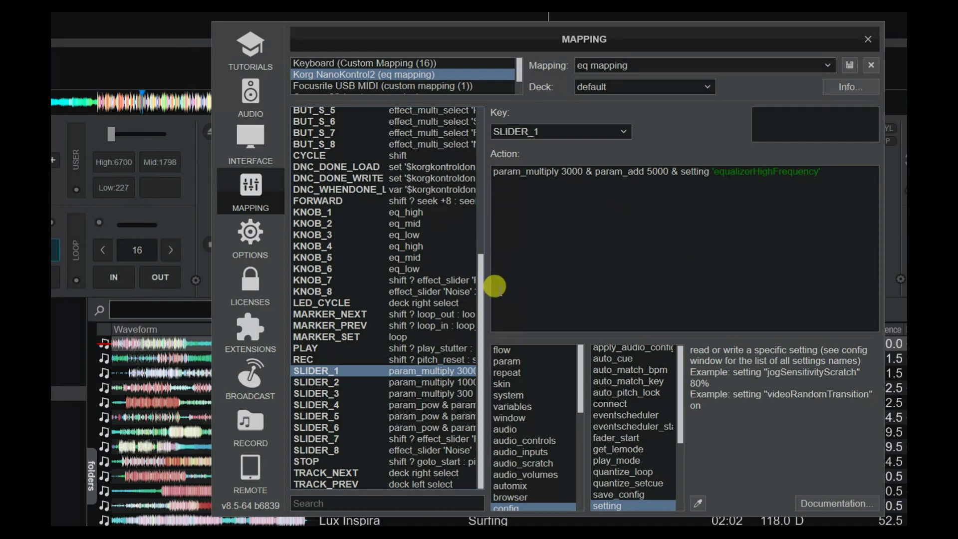
Step: Show the SLIDER_4 mapping and examine the param_pow part of its equalizerHighFrequency action
left_click(432, 402)
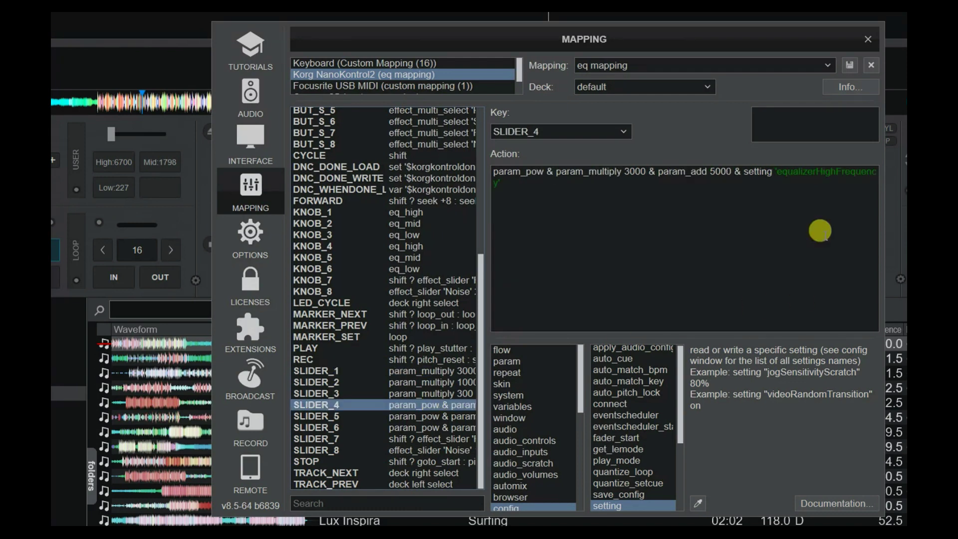
left_click_drag(494, 172, 540, 165)
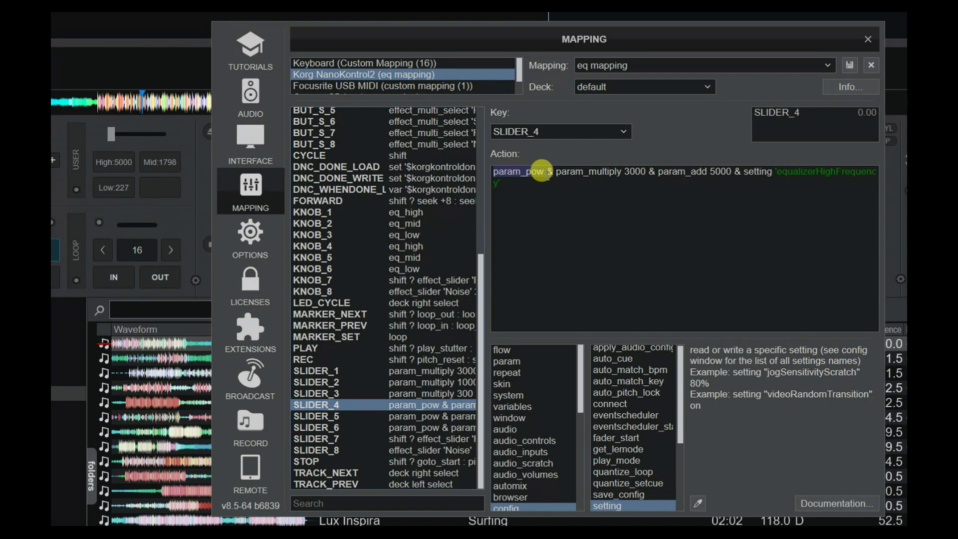
left_click(541, 171)
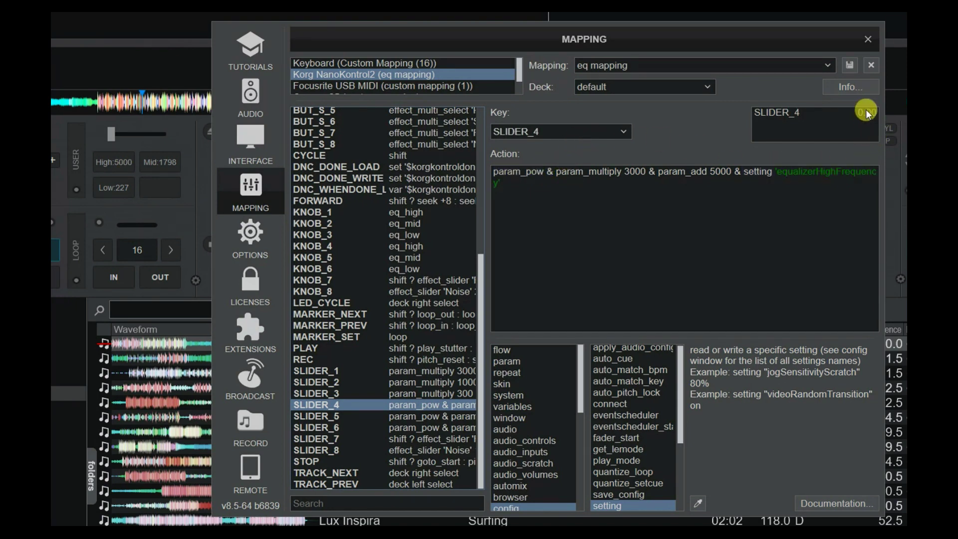